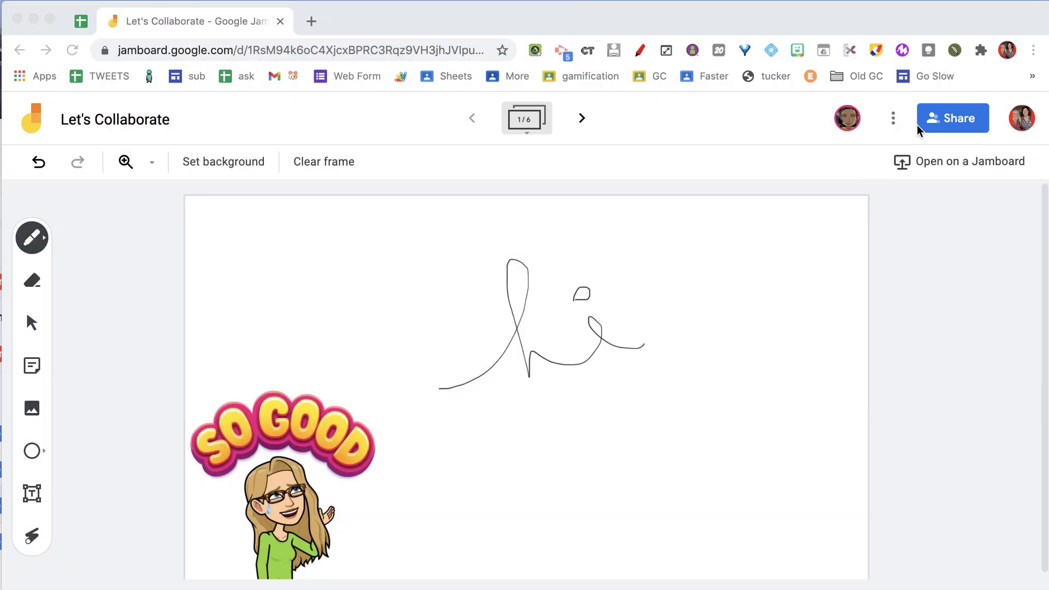
Show the More actions menu on the 'Let's Collaborate' jam.
{"action": "left_click", "coordinate": [893, 119]}
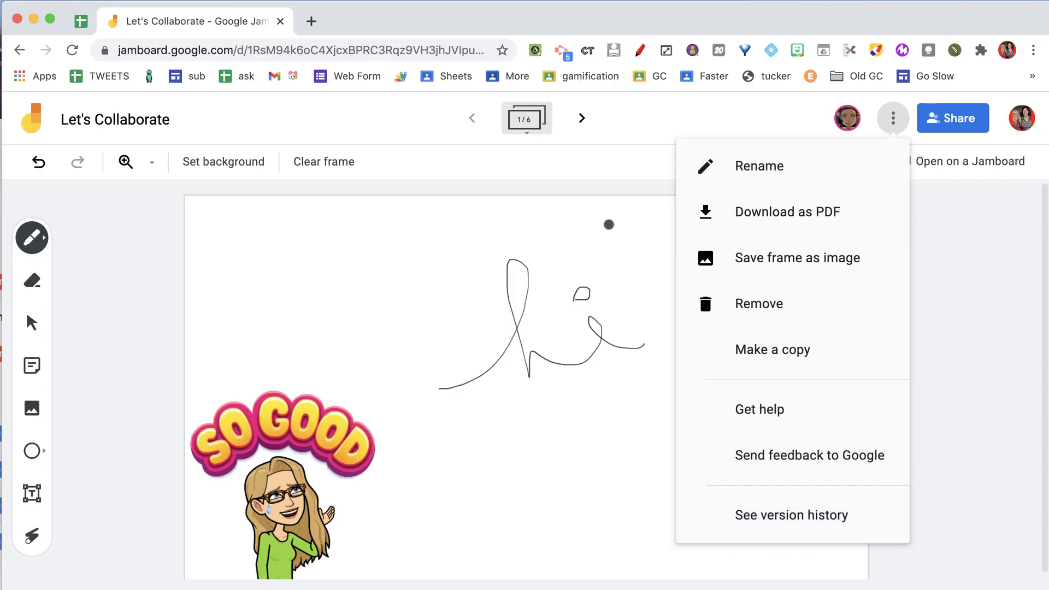
Page forward through the jam to frame 5 of 6 and reopen the More actions menu.
{"action": "left_click", "coordinate": [608, 172]}
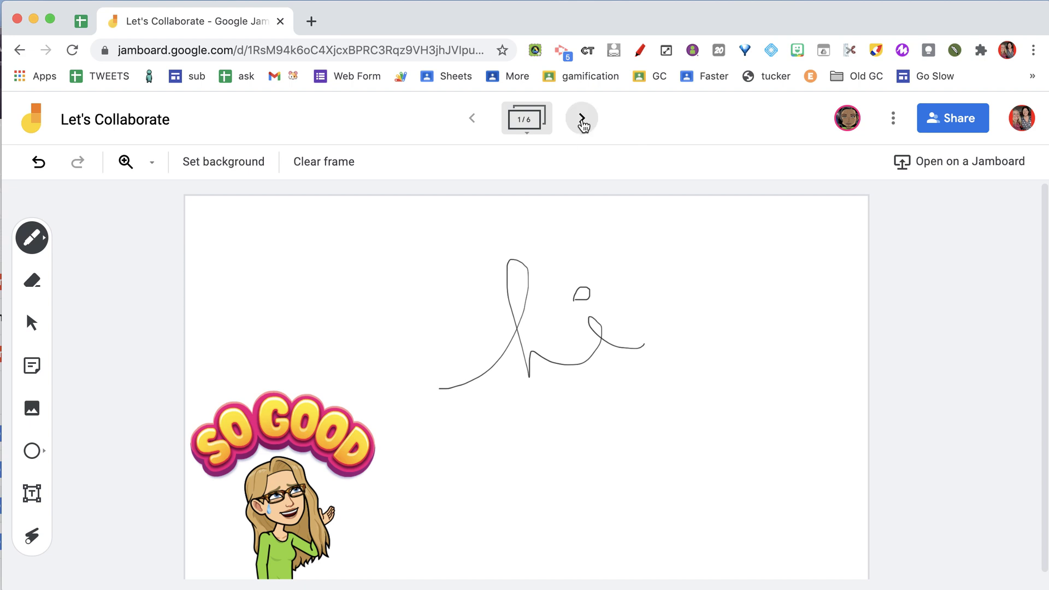
{"action": "left_click", "coordinate": [581, 119]}
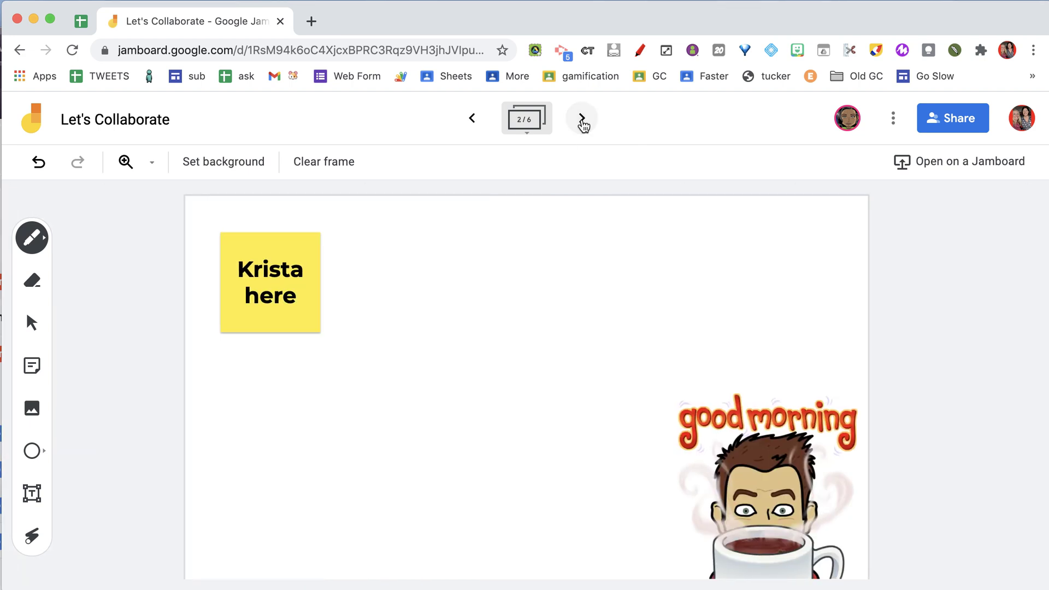
{"action": "left_click", "coordinate": [581, 119]}
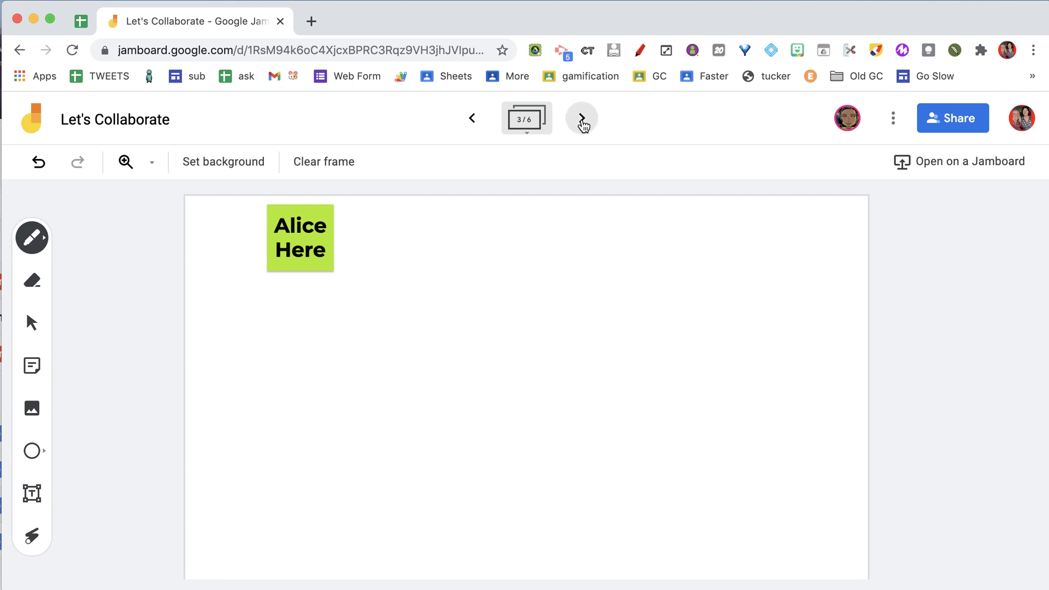
{"action": "left_click", "coordinate": [582, 119]}
{"action": "left_click", "coordinate": [582, 120]}
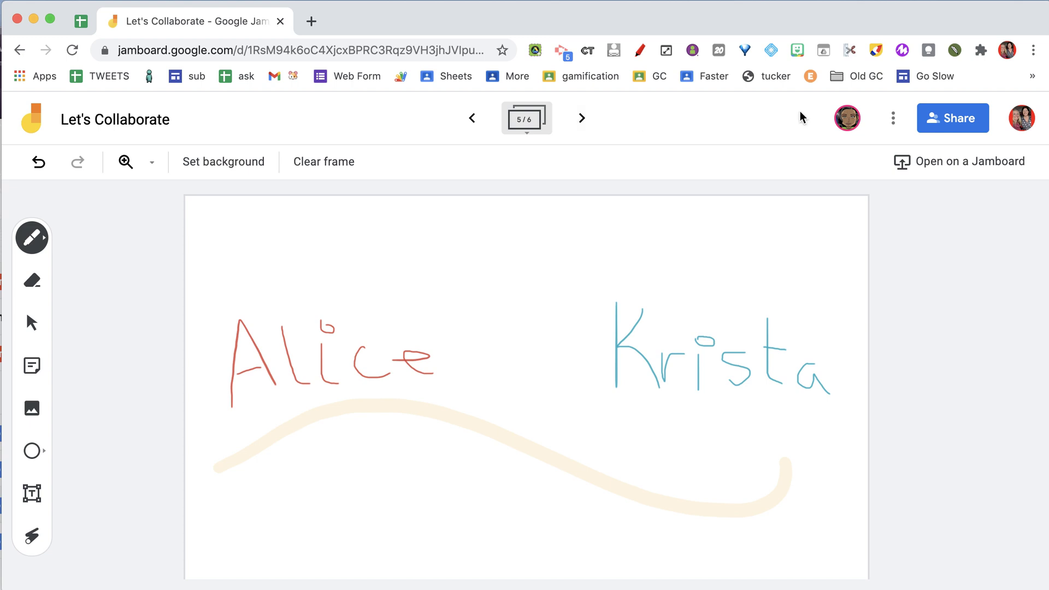
{"action": "left_click", "coordinate": [897, 121]}
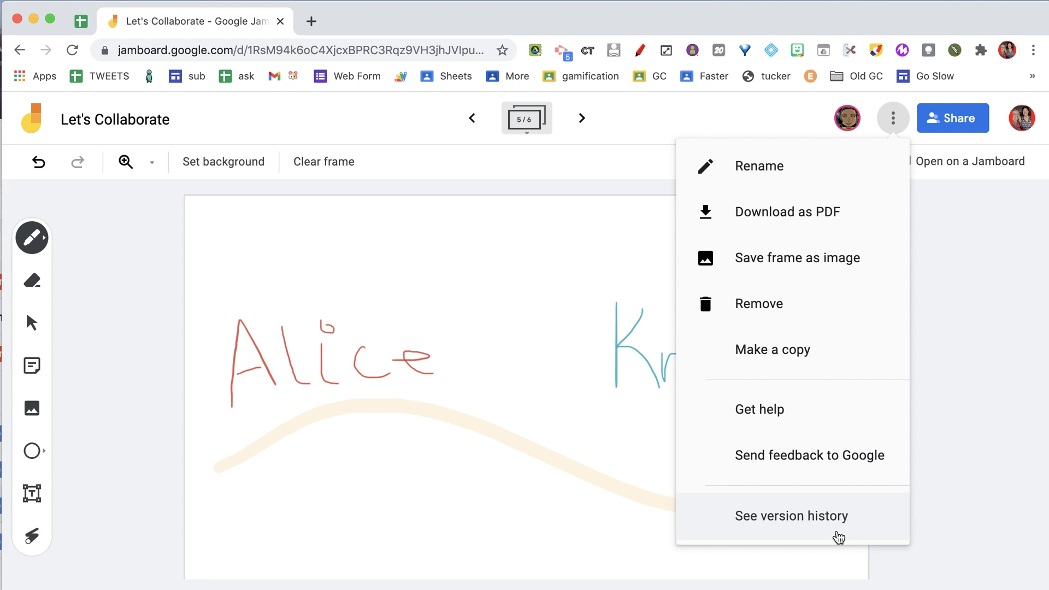
In version history, rename the empty March 16, 10:07 AM version to 'Blank'.
{"action": "left_click", "coordinate": [839, 538]}
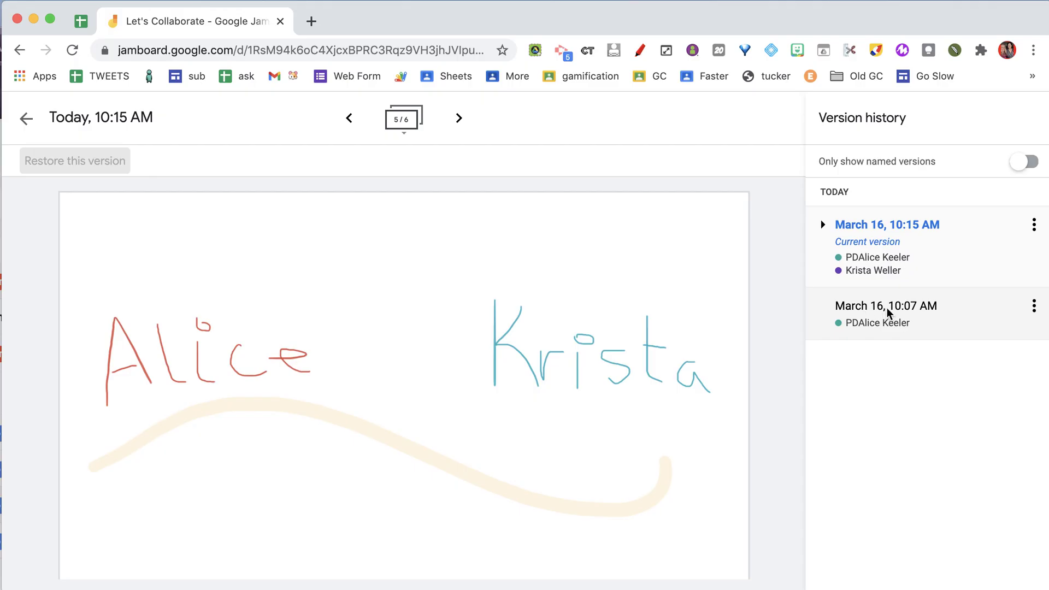
{"action": "left_click", "coordinate": [868, 308]}
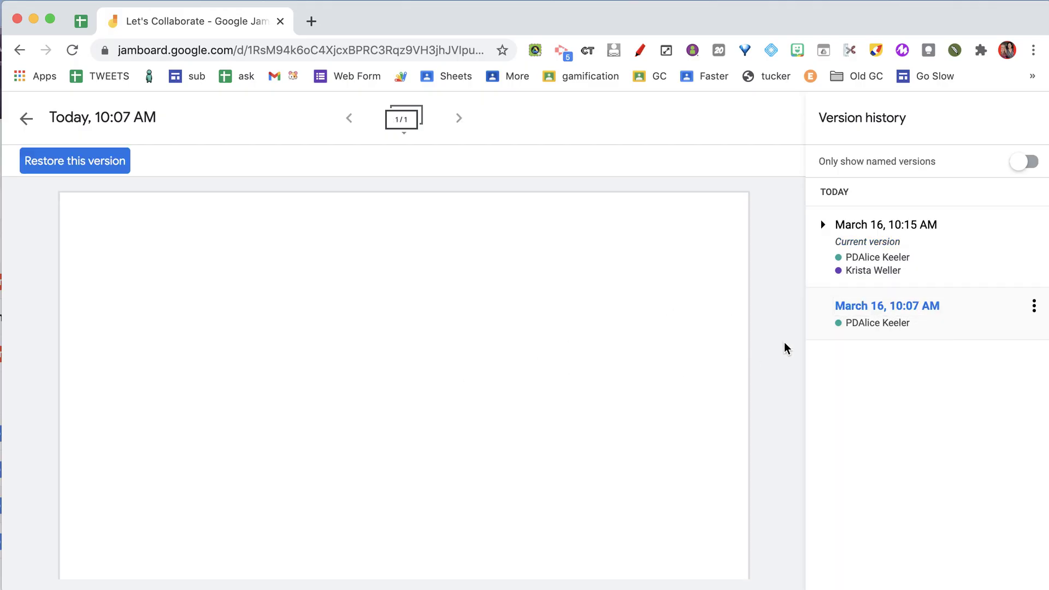
{"action": "left_click", "coordinate": [894, 304]}
{"action": "left_click", "coordinate": [903, 370]}
{"action": "left_click", "coordinate": [902, 312]}
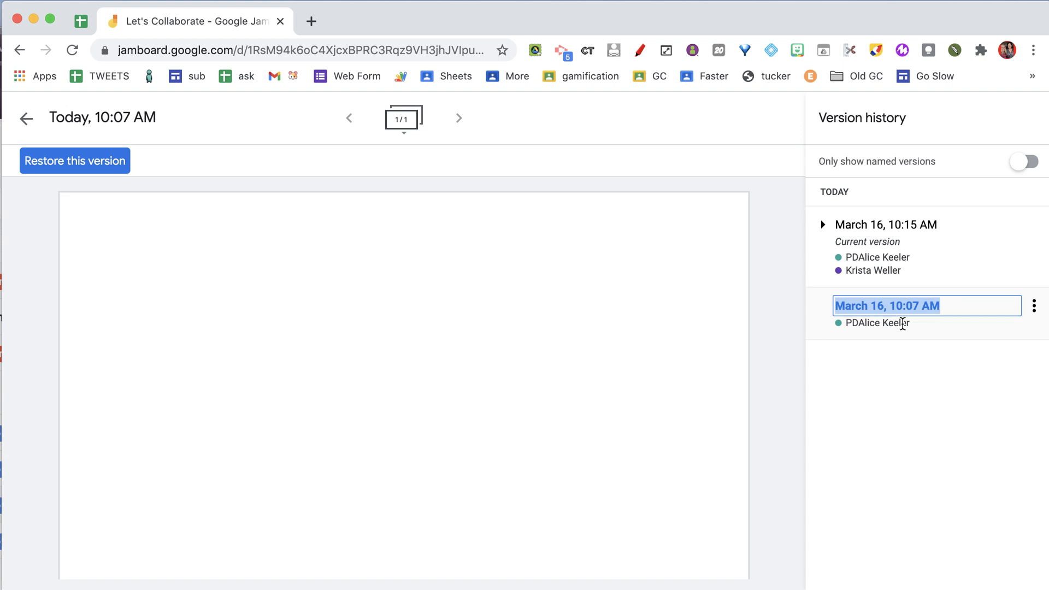
{"action": "type", "text": "Blank"}
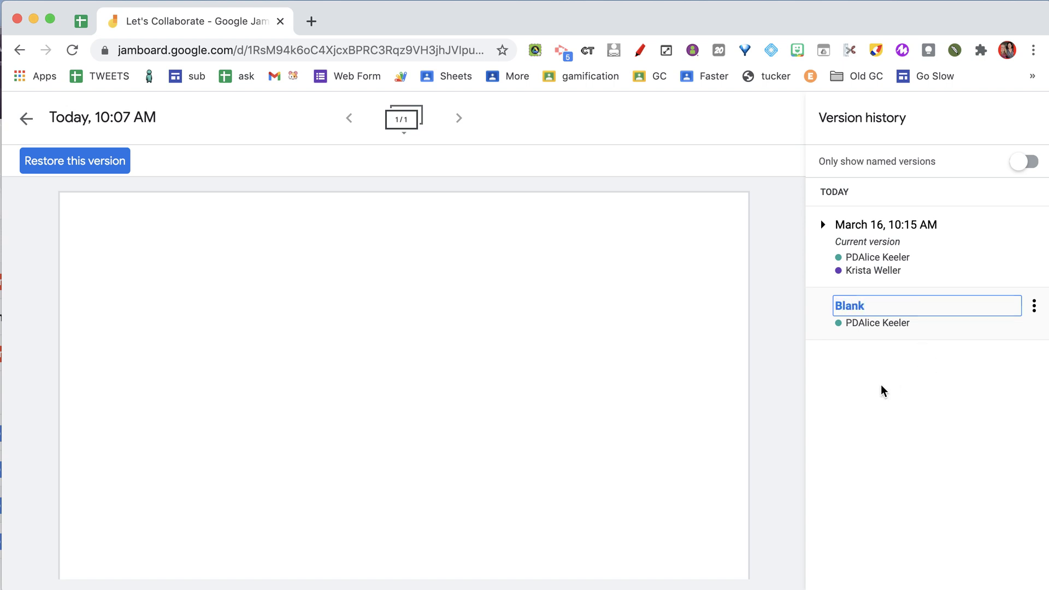
{"action": "left_click", "coordinate": [881, 385]}
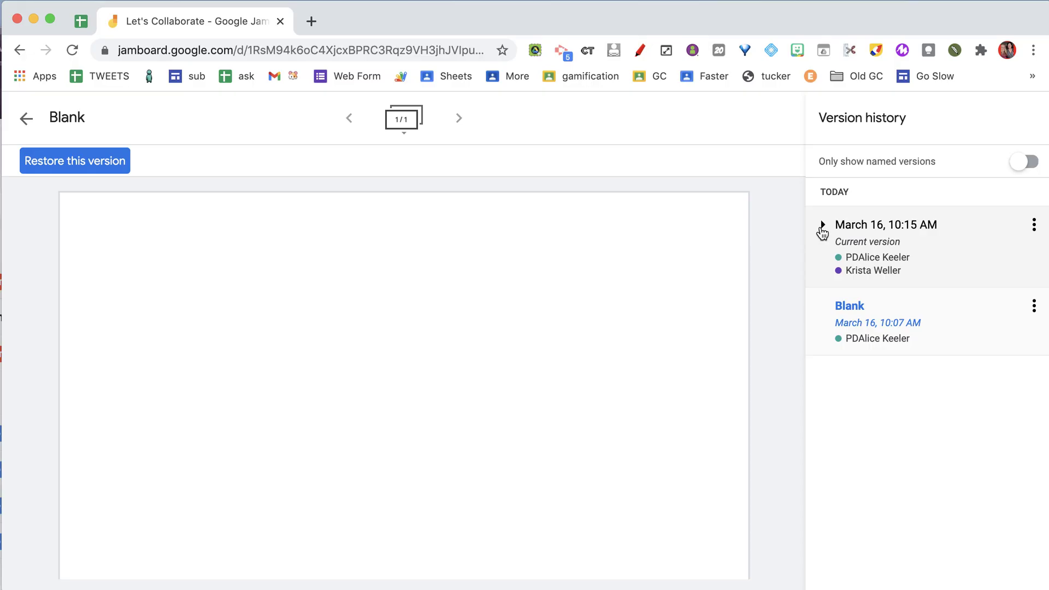
{"action": "left_click", "coordinate": [821, 228]}
Expand the 10:15 AM detailed versions and view the 10:10 AM version's sticky-note frame 2.
{"action": "left_click", "coordinate": [821, 228]}
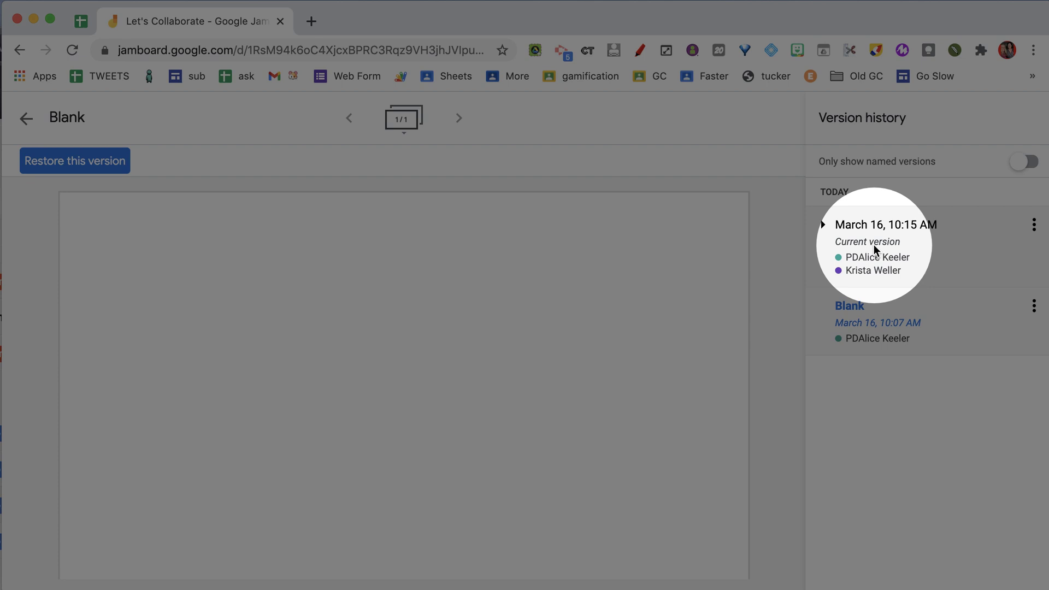
{"action": "left_click", "coordinate": [822, 225]}
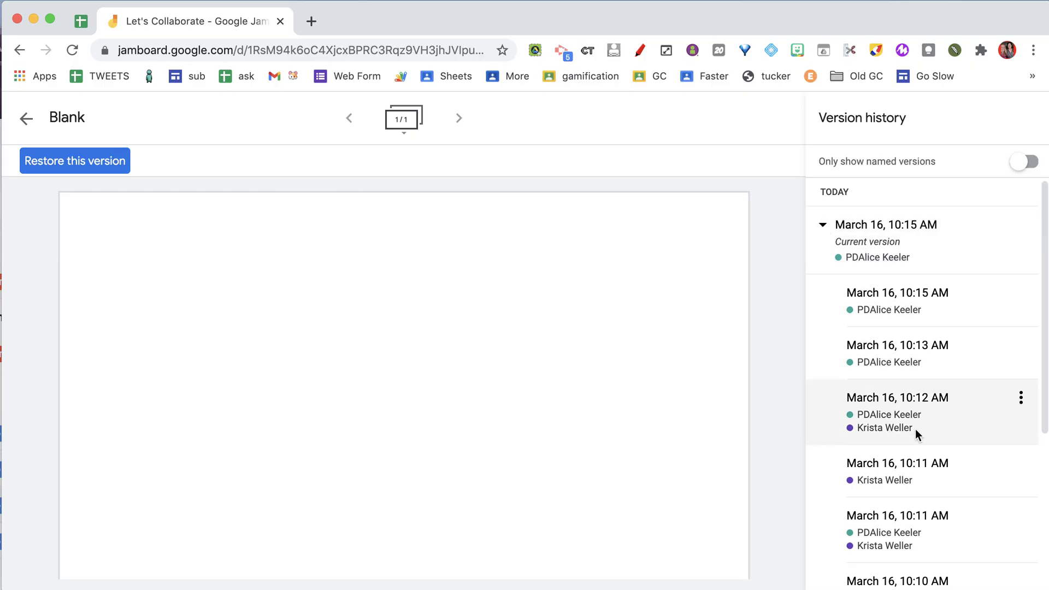
{"action": "scroll", "coordinate": [915, 428], "scroll_direction": "down", "scroll_amount": 5}
{"action": "scroll", "coordinate": [910, 524], "scroll_direction": "down", "scroll_amount": 2}
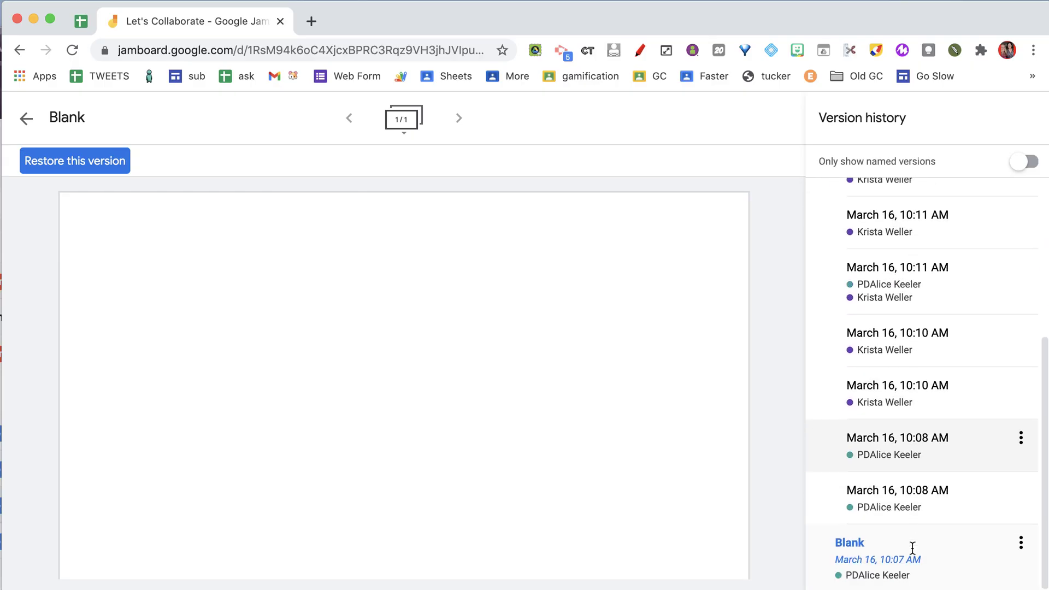
{"action": "left_click", "coordinate": [950, 490]}
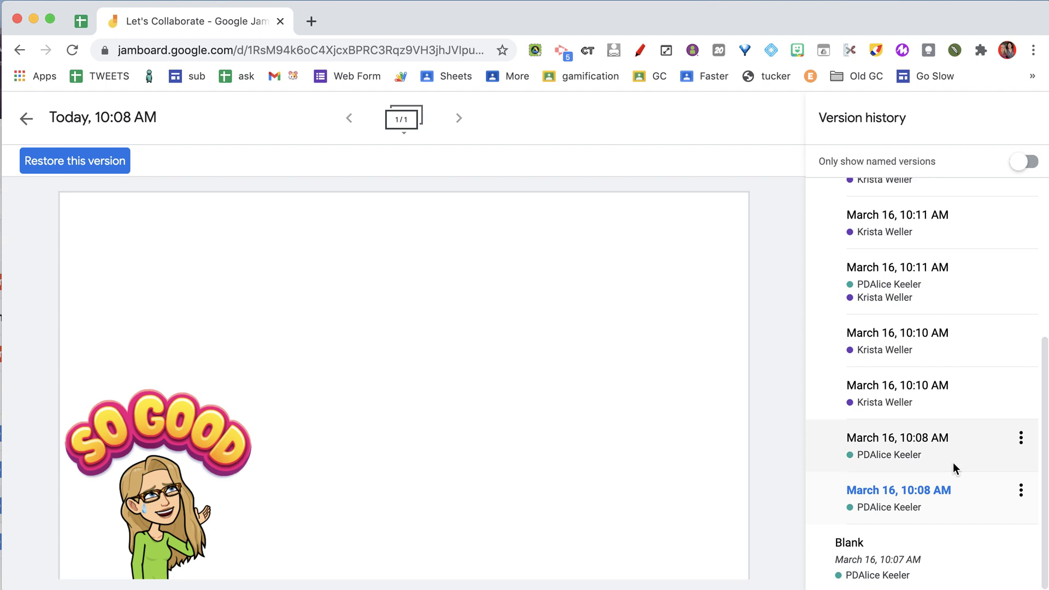
{"action": "left_click", "coordinate": [953, 462]}
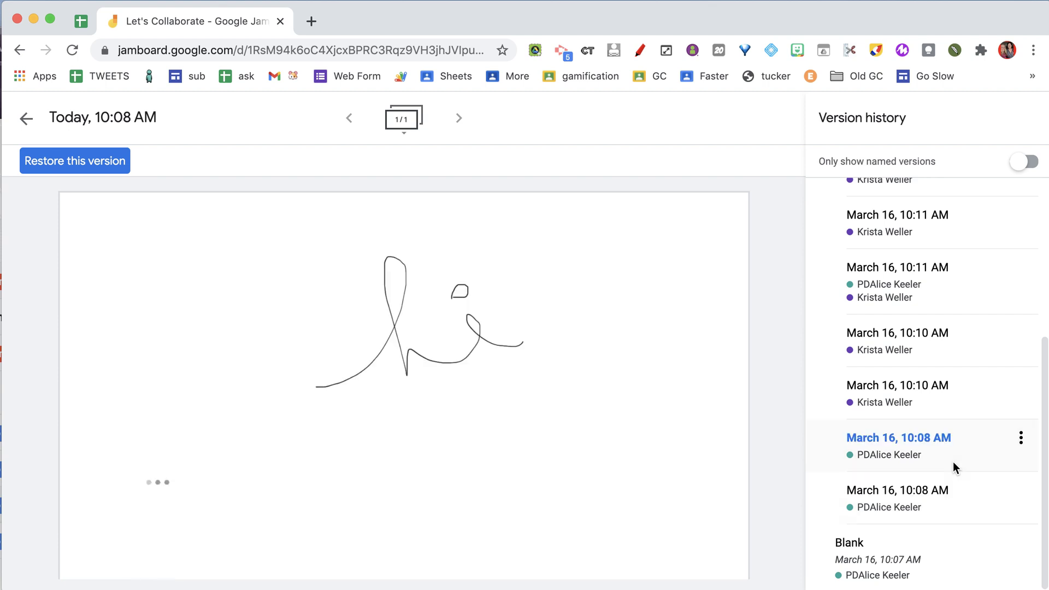
{"action": "left_click", "coordinate": [929, 402]}
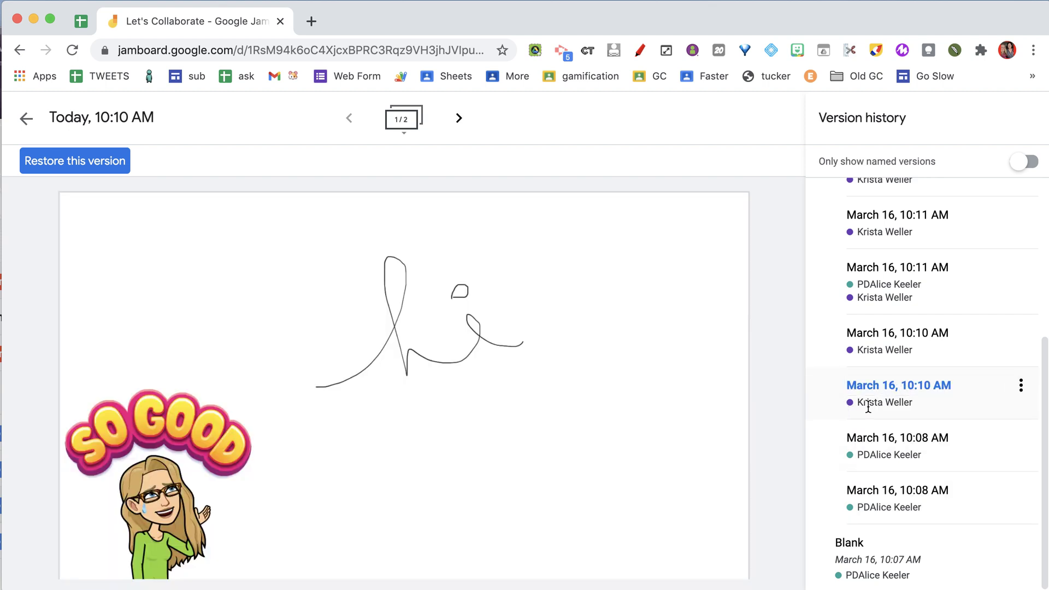
{"action": "left_click", "coordinate": [457, 122]}
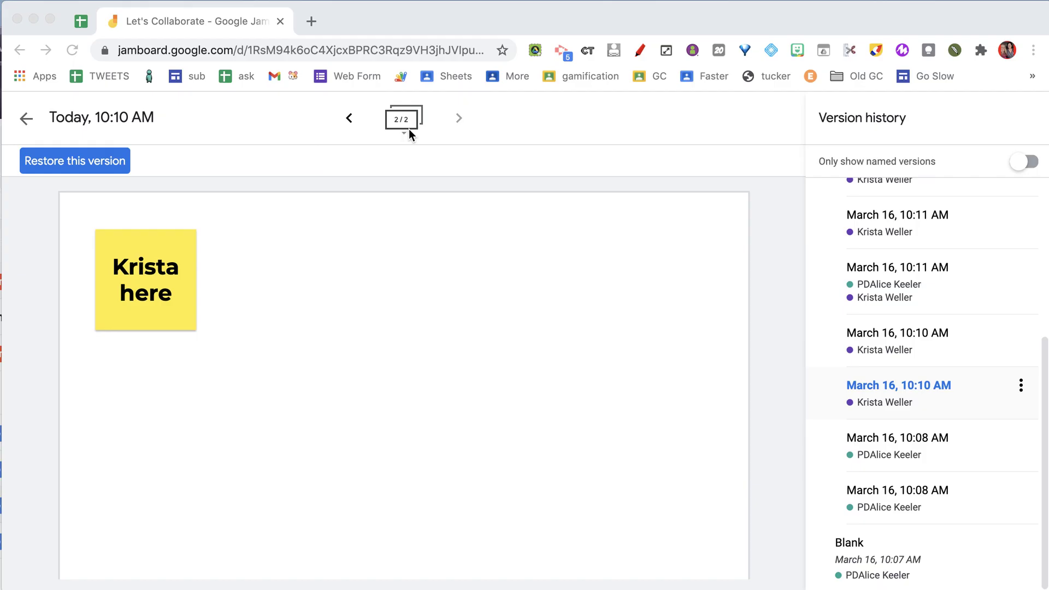
Compare the 10:08 and 10:10 AM versions, then preview the 10:11 AM 'good morning' version.
{"action": "left_click", "coordinate": [917, 450]}
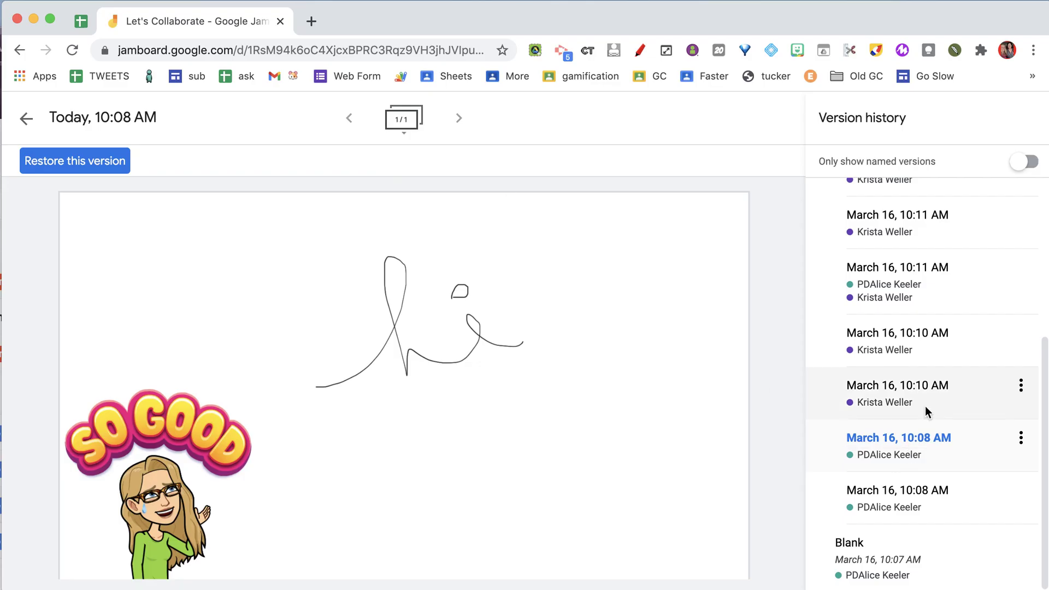
{"action": "left_click", "coordinate": [925, 411]}
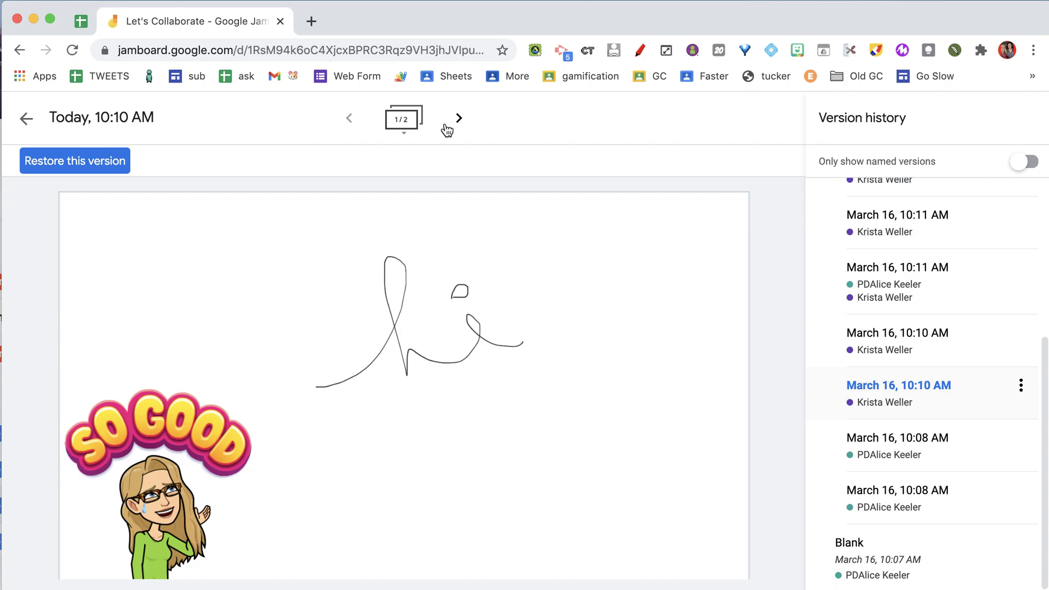
{"action": "left_click", "coordinate": [457, 119]}
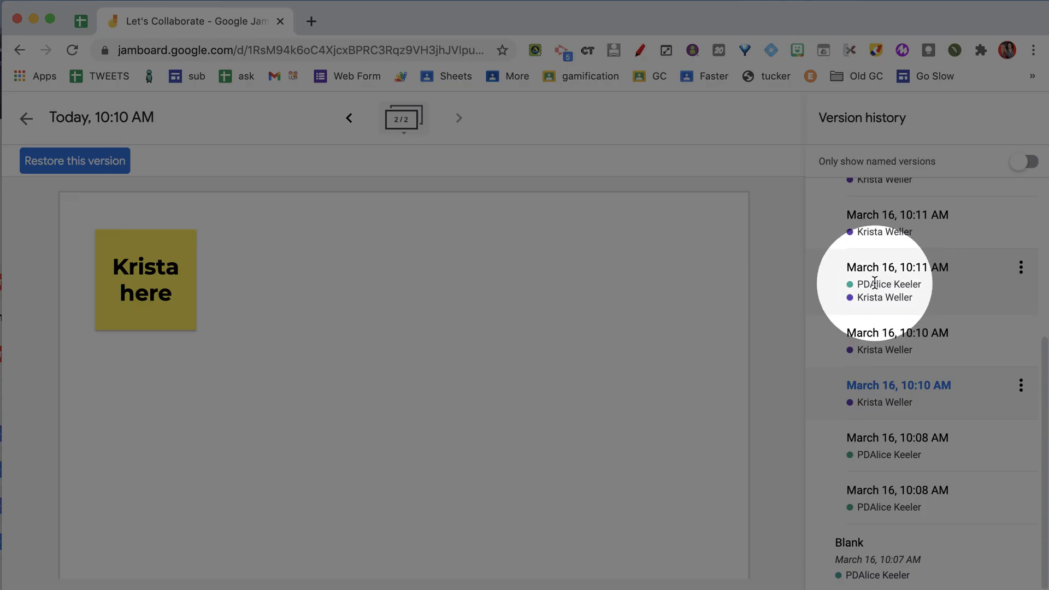
{"action": "left_click", "coordinate": [874, 282]}
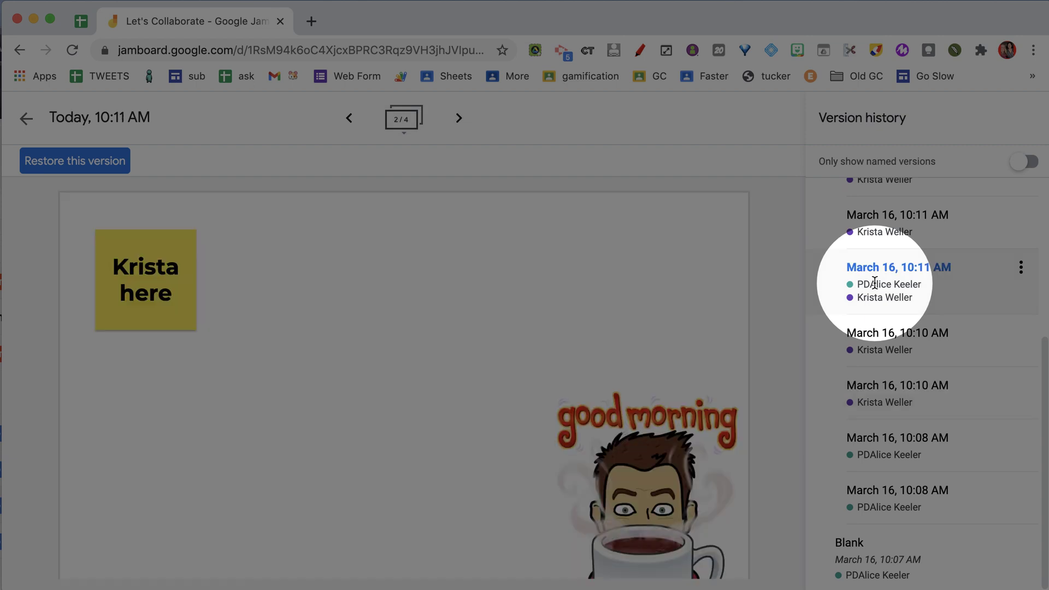
Name the March 16, 10:11 AM version 'Working together' and view its first frame.
{"action": "left_click", "coordinate": [873, 267]}
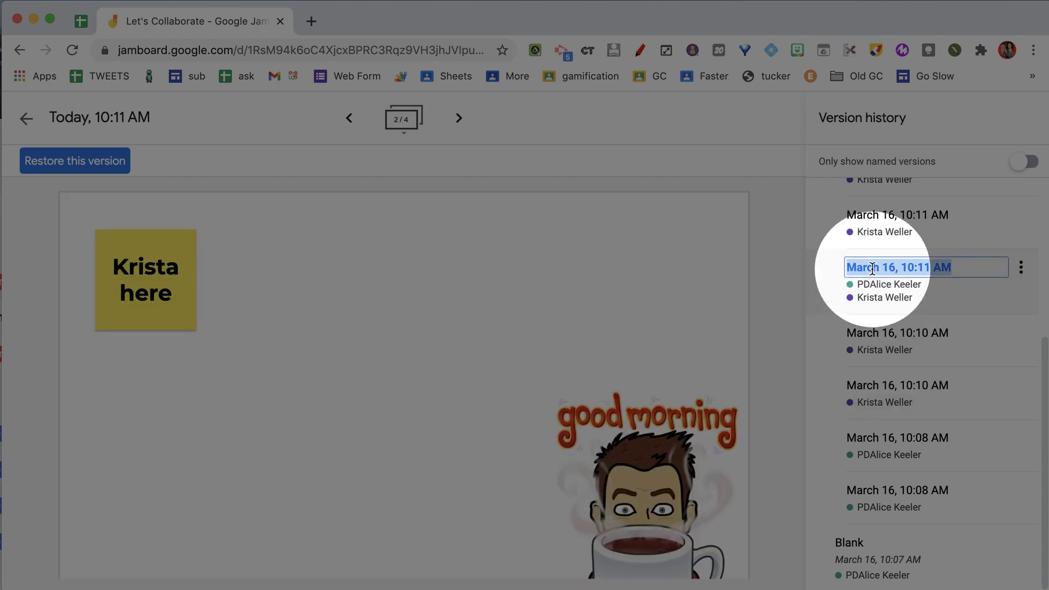
{"action": "type", "text": "Workin"}
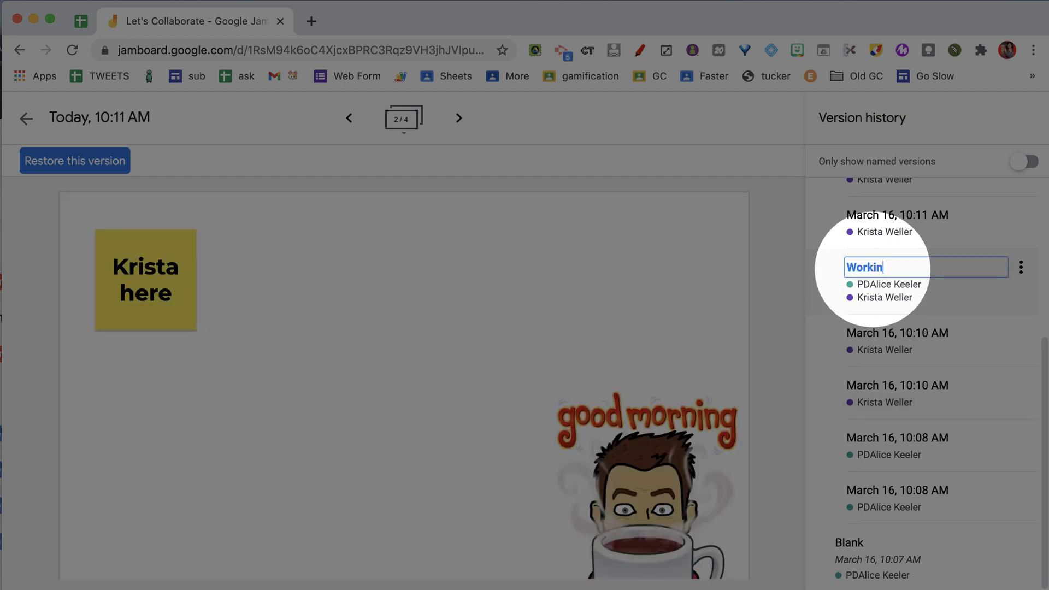
{"action": "type", "text": "g together"}
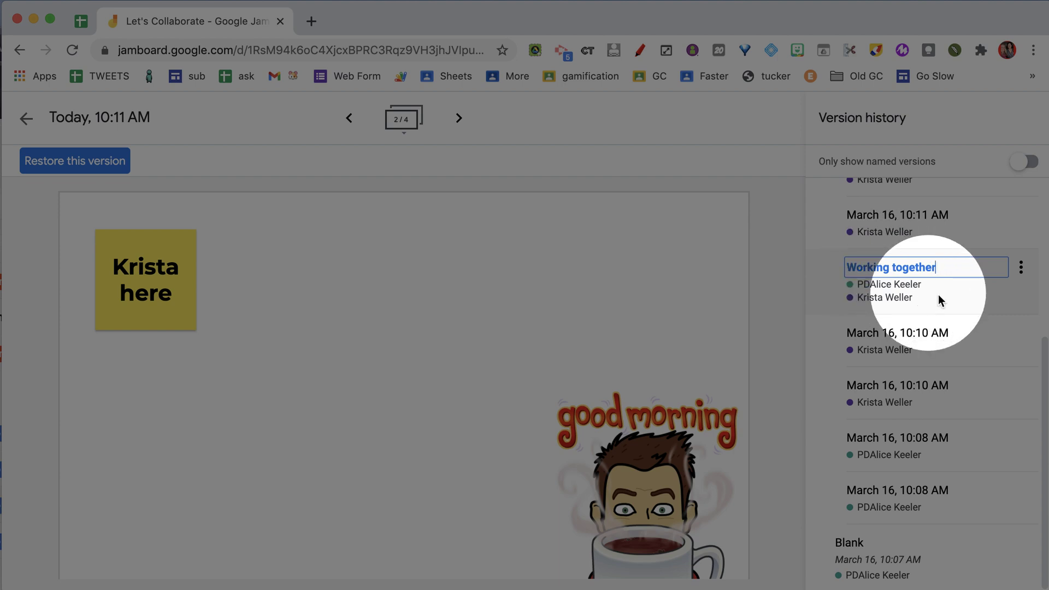
{"action": "key", "text": "Return"}
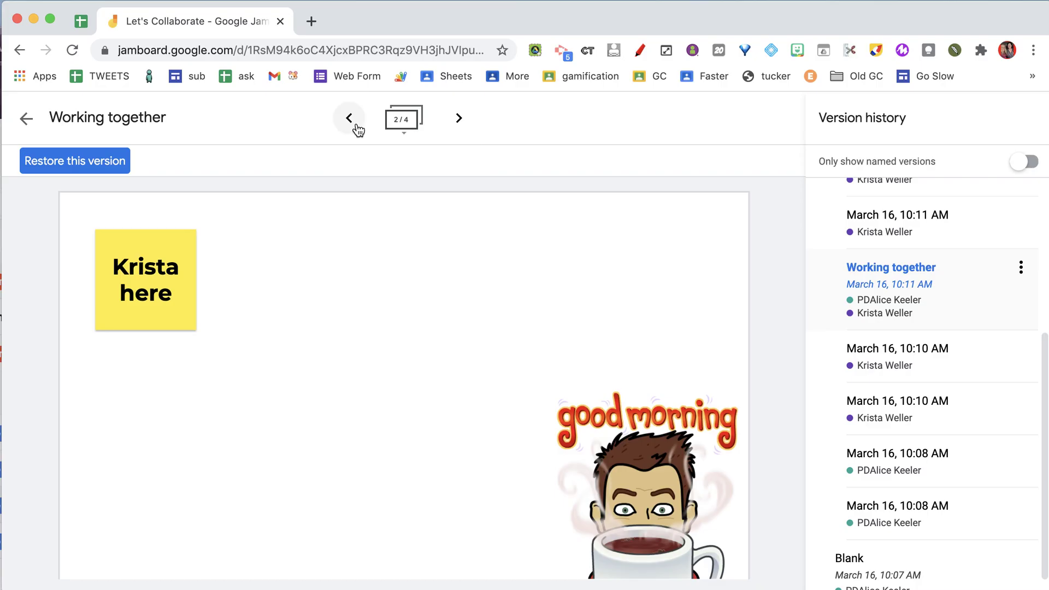
{"action": "left_click", "coordinate": [351, 128]}
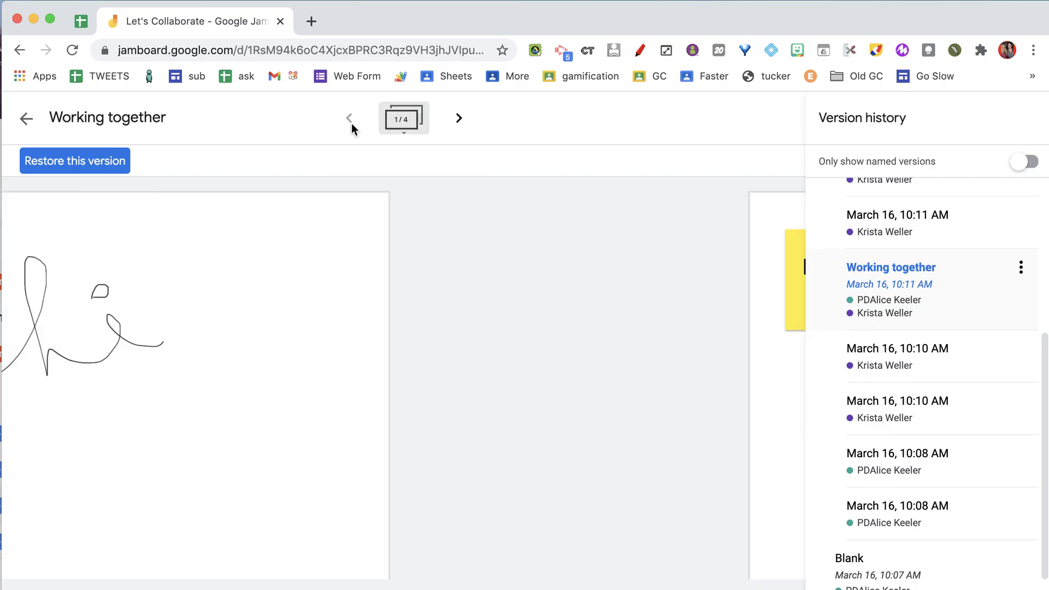
Step through the Working together version's frames to its empty frame 4 of 4.
{"action": "left_click", "coordinate": [458, 120]}
{"action": "left_click", "coordinate": [458, 120]}
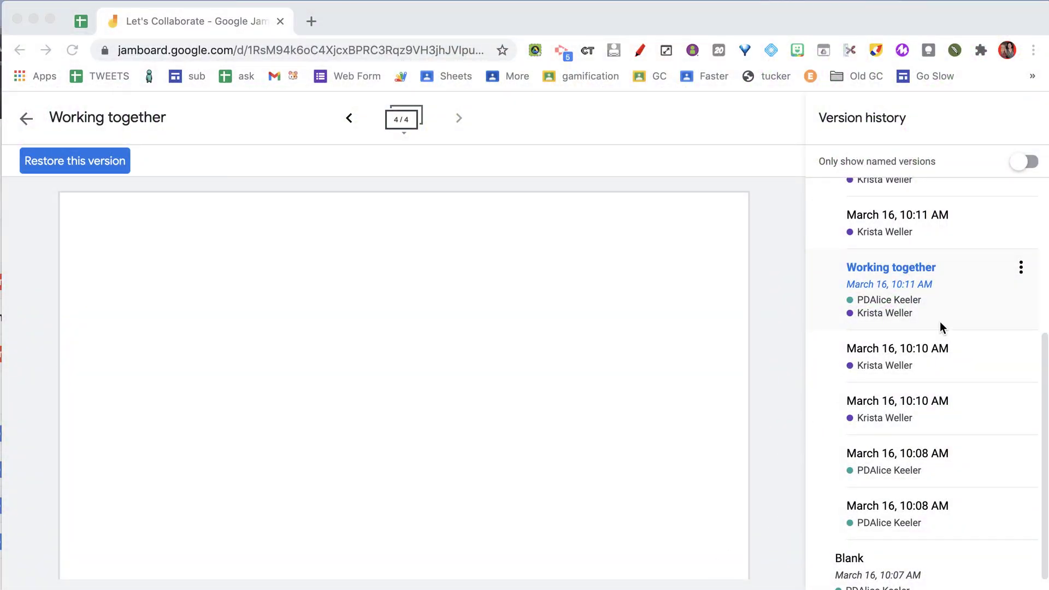
{"action": "left_click", "coordinate": [1024, 272]}
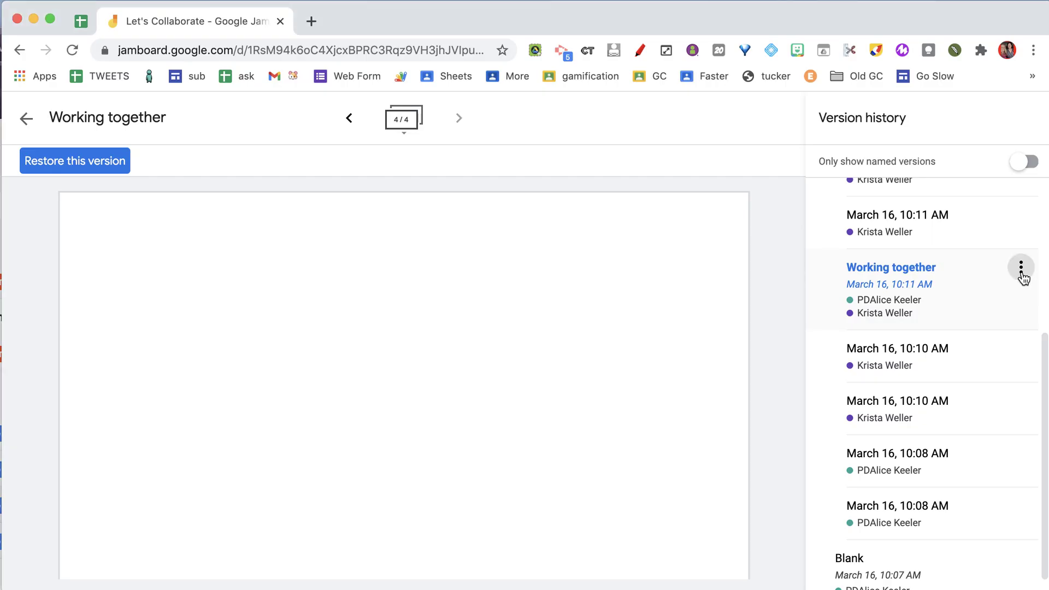
Restore the jam to the 'Working together' version and confirm the restore.
{"action": "left_click", "coordinate": [1021, 276]}
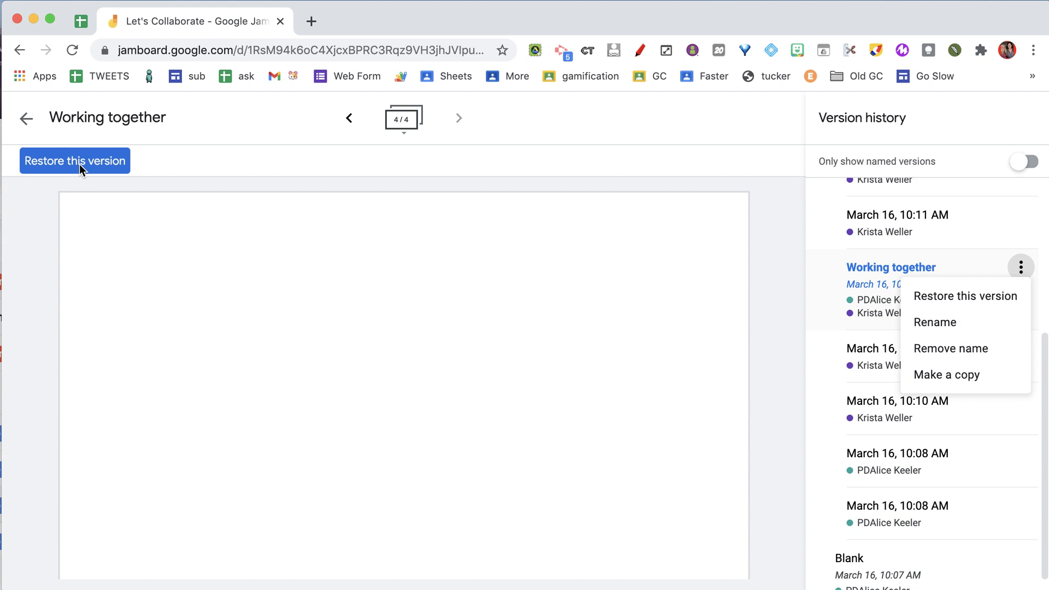
{"action": "left_click", "coordinate": [80, 164]}
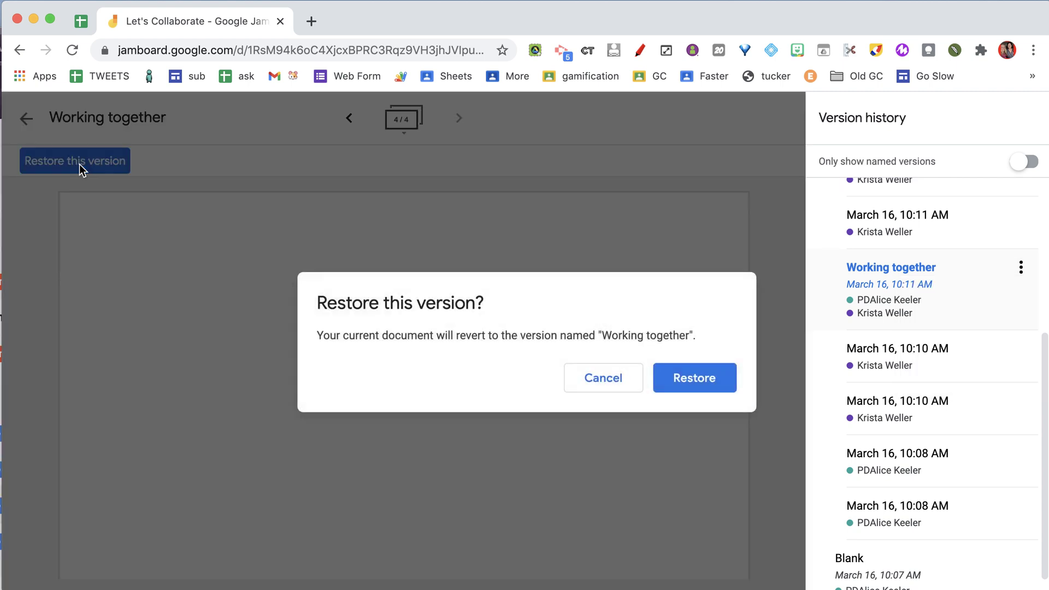
{"action": "left_click", "coordinate": [677, 383]}
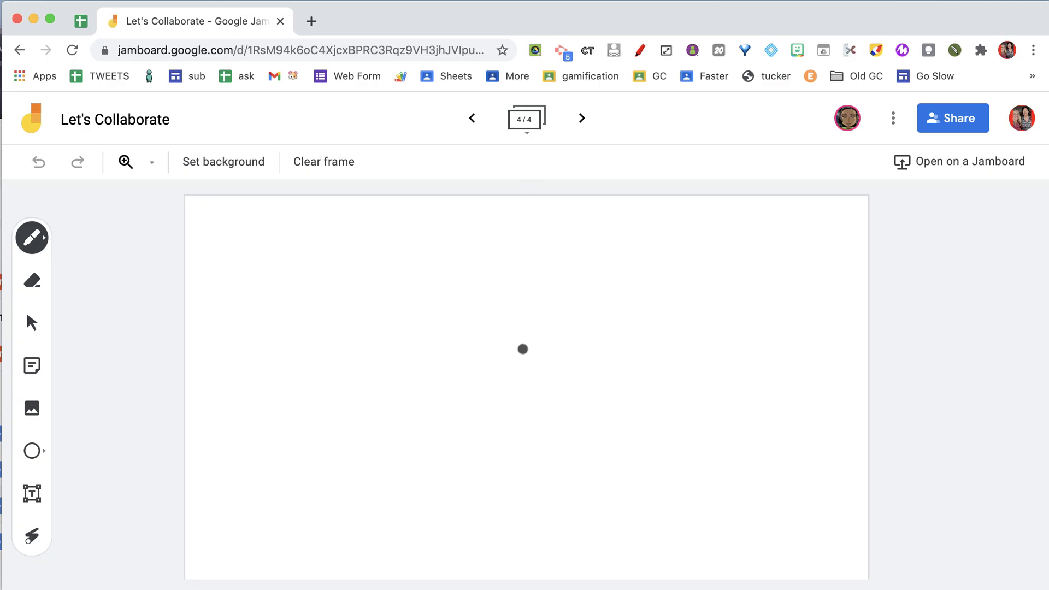
Reopen version history, expand the 10:15 AM group and preview the 10:12 and 10:13 AM versions.
{"action": "left_click", "coordinate": [892, 118]}
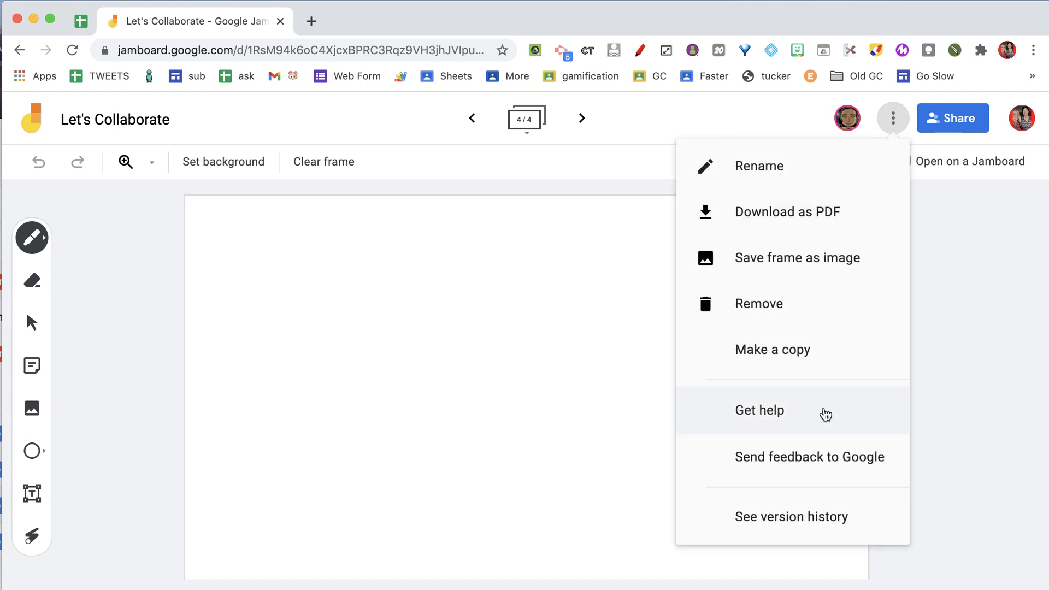
{"action": "left_click", "coordinate": [808, 525]}
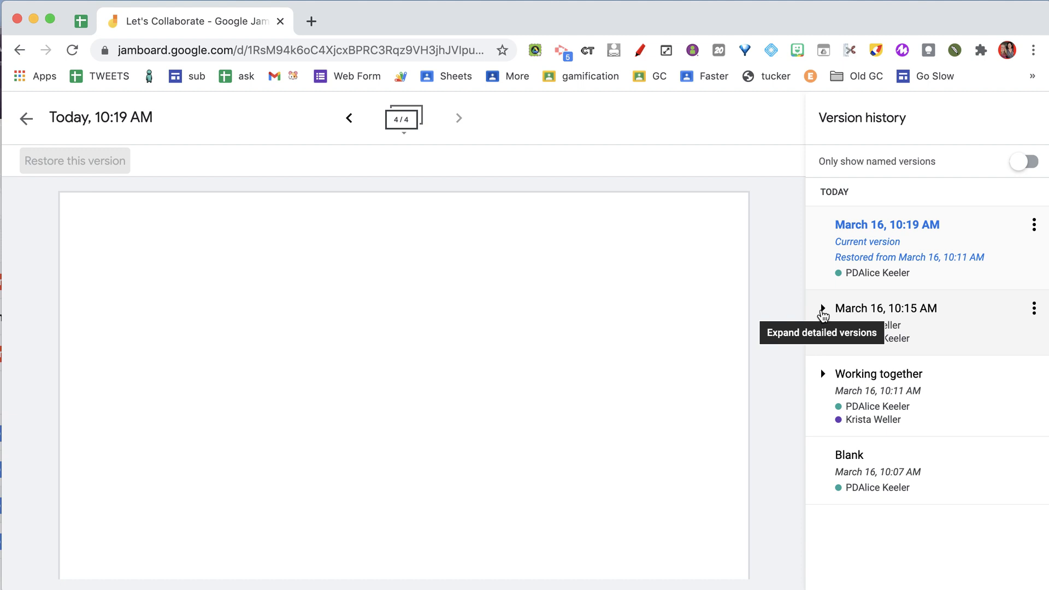
{"action": "left_click", "coordinate": [823, 312]}
{"action": "scroll", "coordinate": [901, 447], "scroll_direction": "down", "scroll_amount": 2}
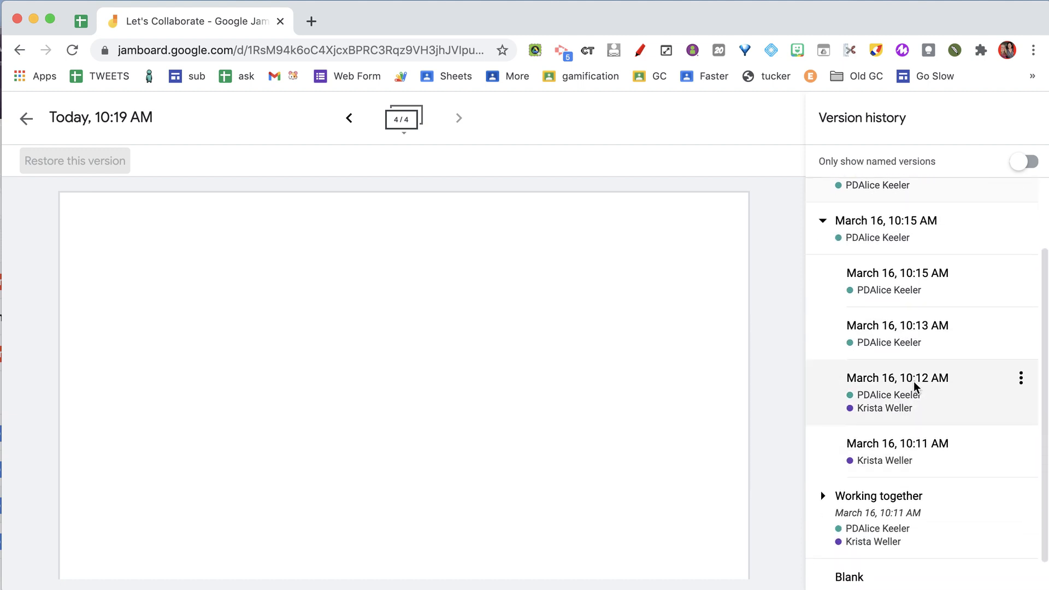
{"action": "left_click", "coordinate": [915, 387]}
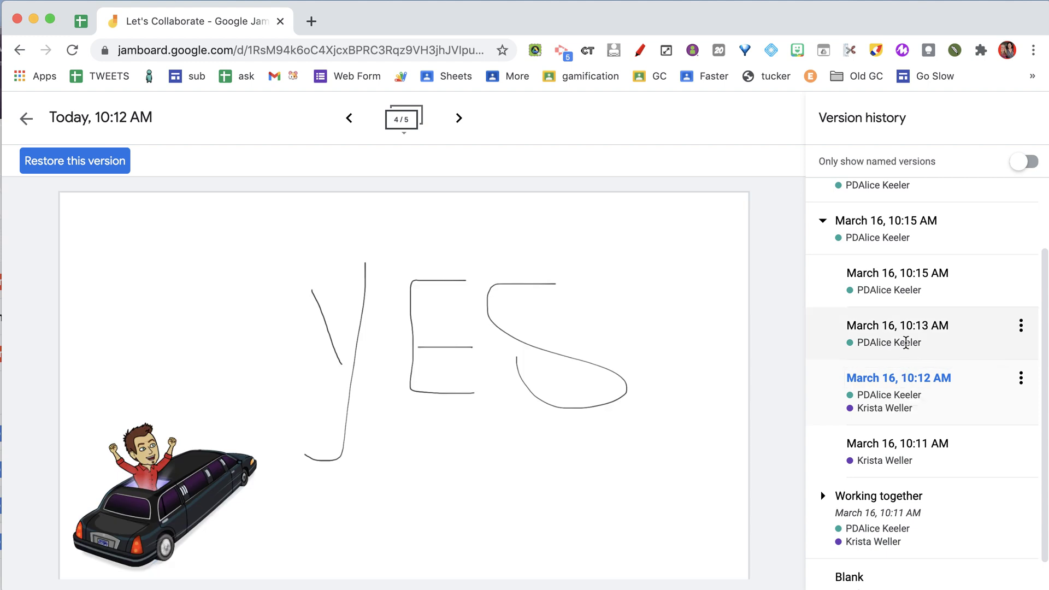
{"action": "left_click", "coordinate": [906, 343]}
Name the March 16, 10:13 AM YES-drawing version 'Yes'.
{"action": "left_click", "coordinate": [892, 323]}
{"action": "type", "text": "Yes"}
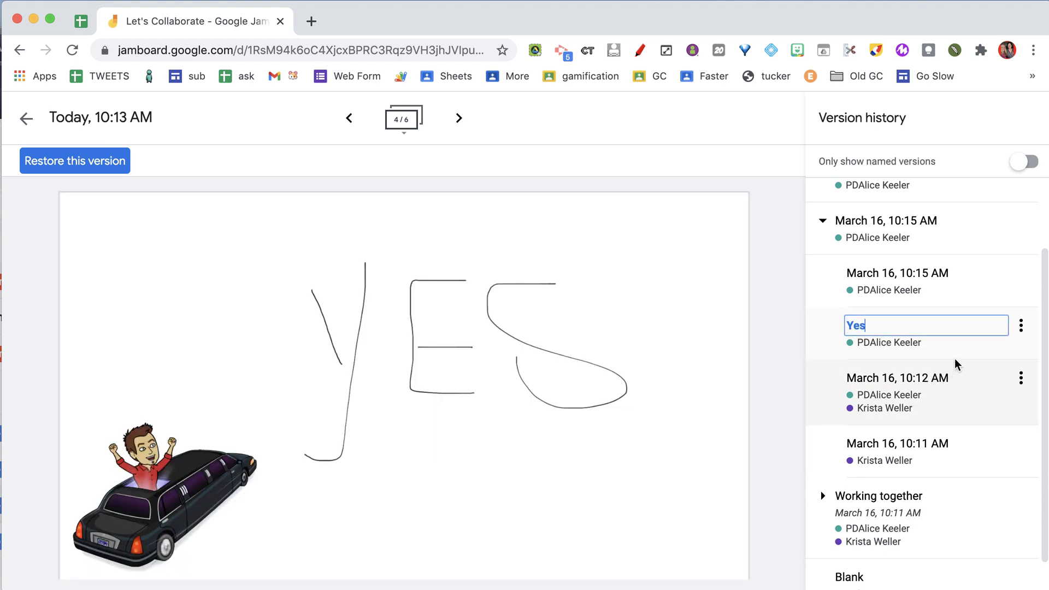
{"action": "left_click", "coordinate": [960, 356]}
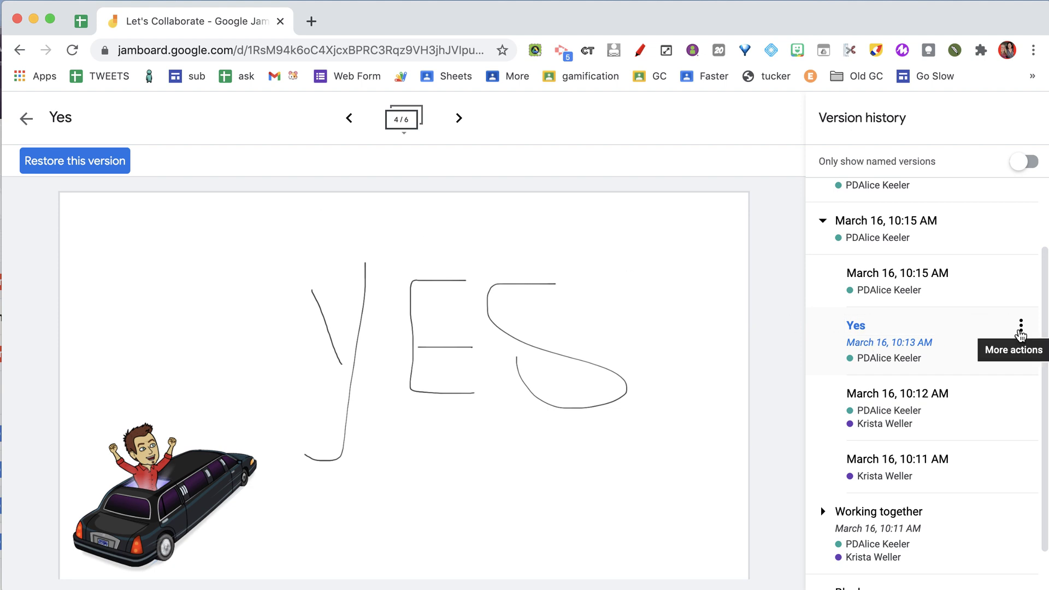
Copy the Yes version into a new jam named 'Copy of Let's Collaborate - Yes'.
{"action": "left_click", "coordinate": [1020, 326]}
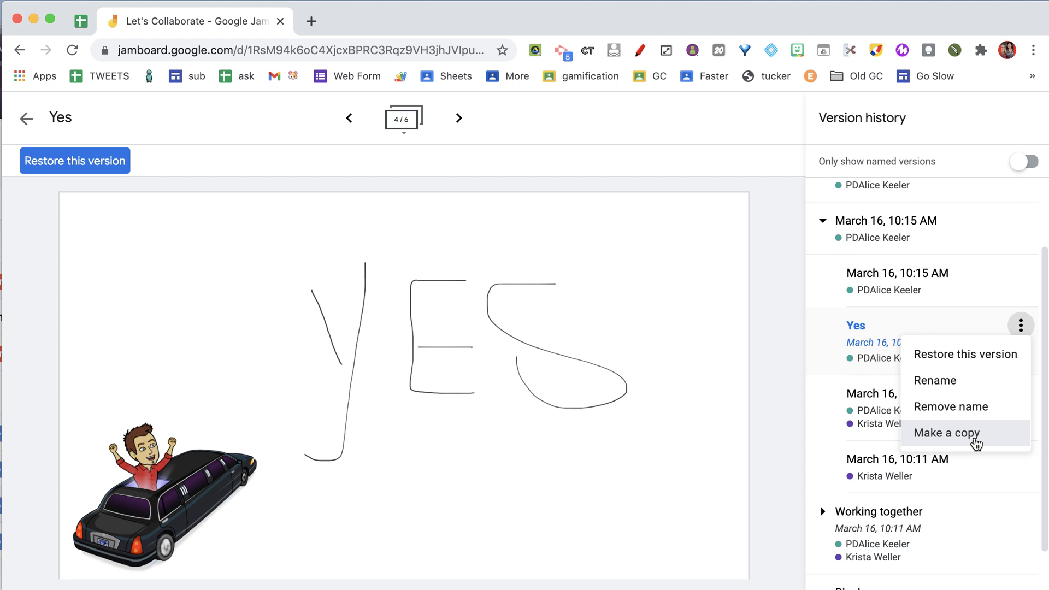
{"action": "left_click", "coordinate": [967, 433]}
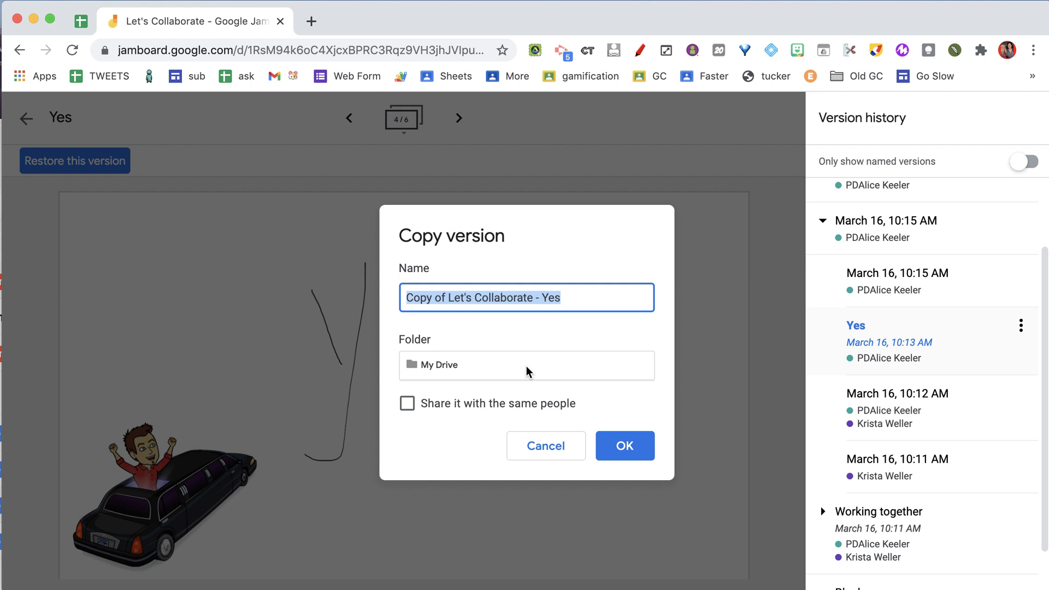
{"action": "left_click", "coordinate": [612, 452]}
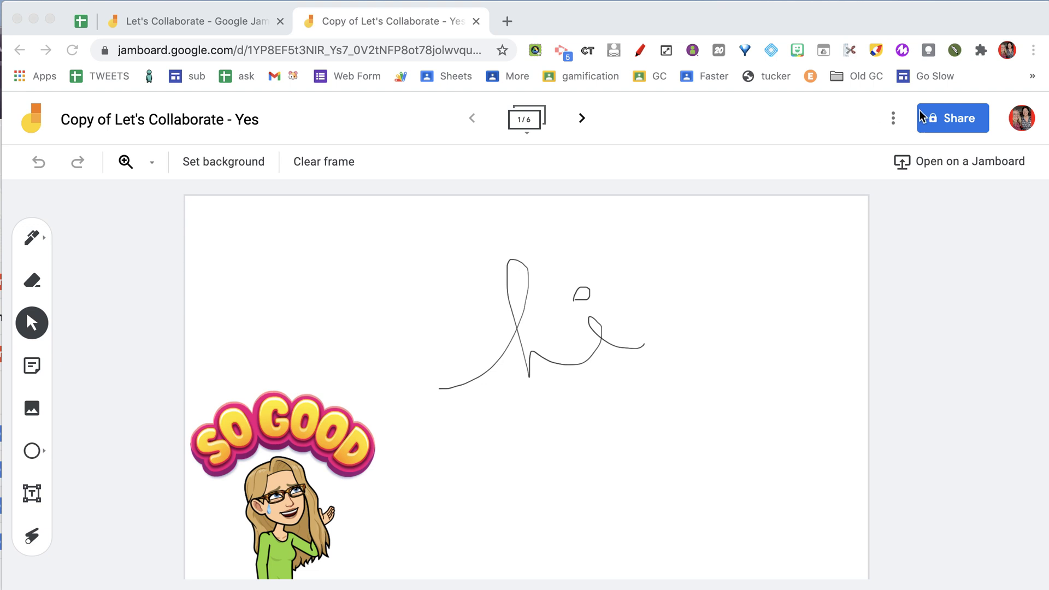
Confirm the copied jam's version history shows only its current version, then exit version history on the original Let's Collaborate jam.
{"action": "left_click", "coordinate": [893, 118]}
{"action": "left_click", "coordinate": [828, 513]}
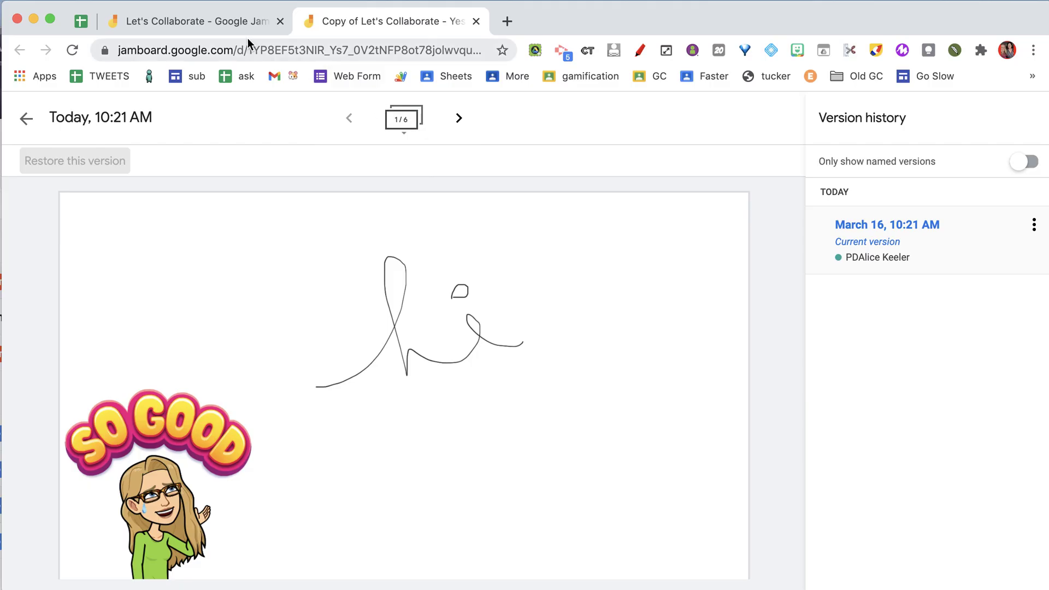
{"action": "left_click", "coordinate": [235, 25]}
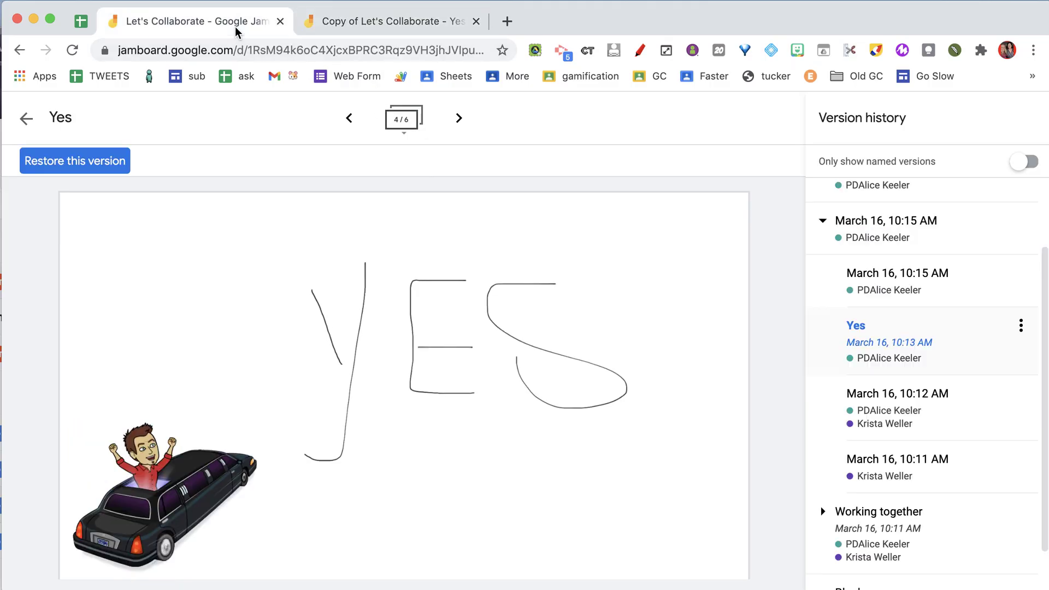
{"action": "left_click", "coordinate": [24, 122]}
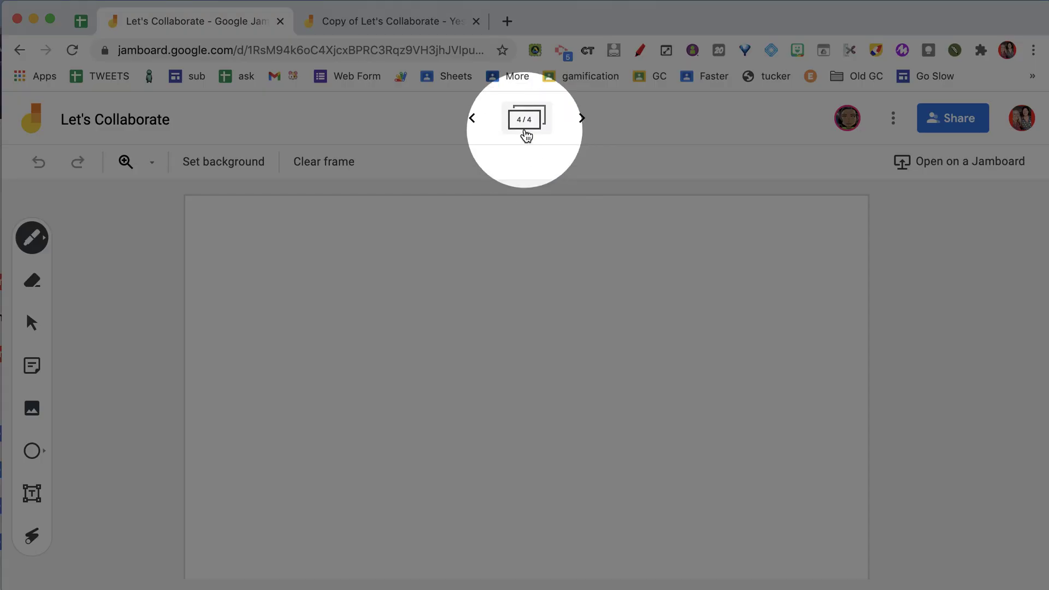